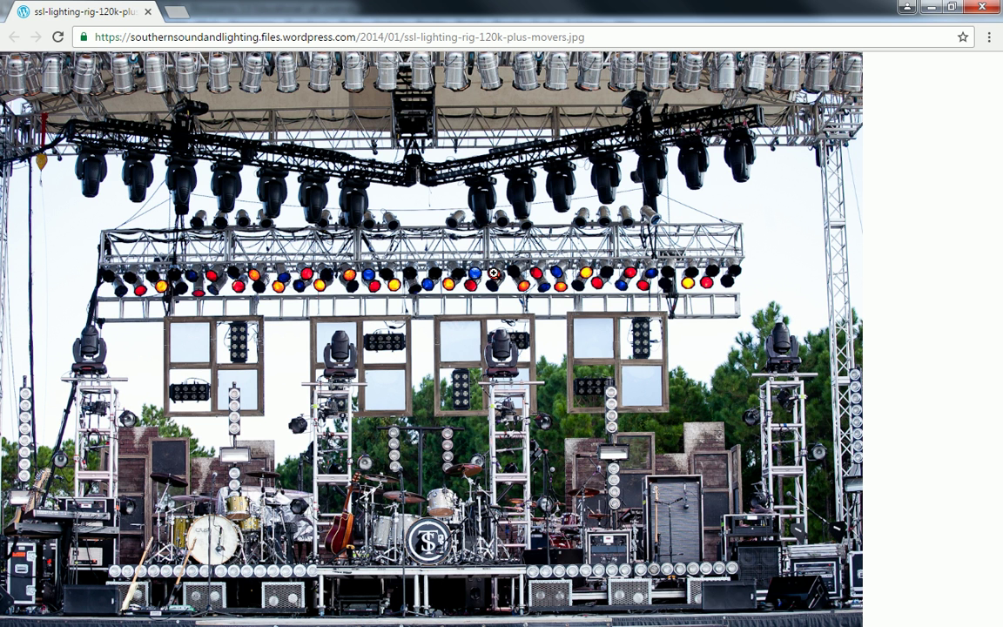
# Hide the browser and orbit the Perspective view to look down on the lit room.
pyautogui.click(931, 8)
pyautogui.scroll(5, 446, 246)
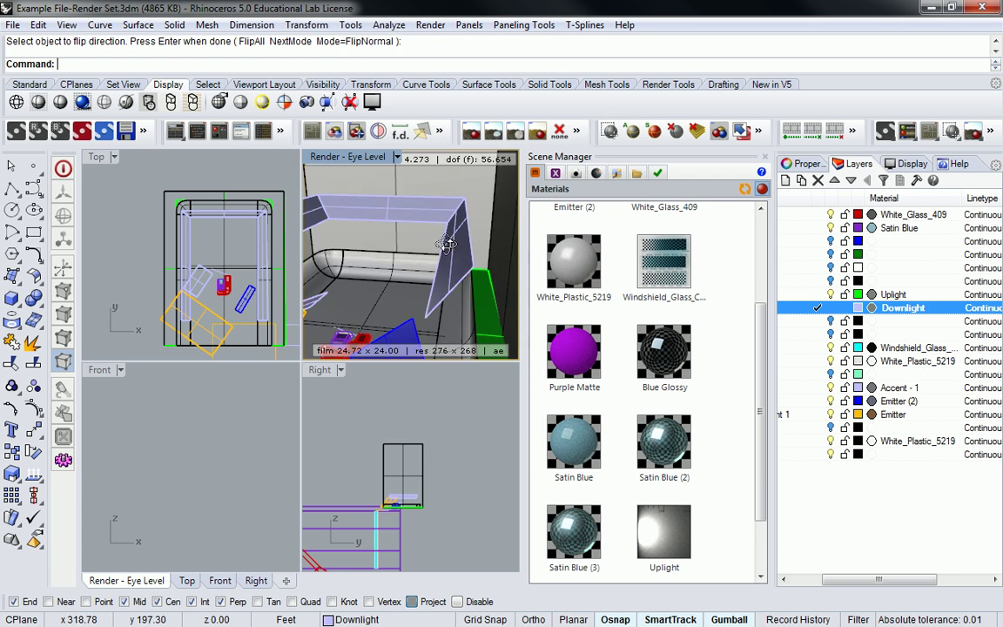
pyautogui.moveTo(414, 282); pyautogui.dragTo(410, 224, button='right')
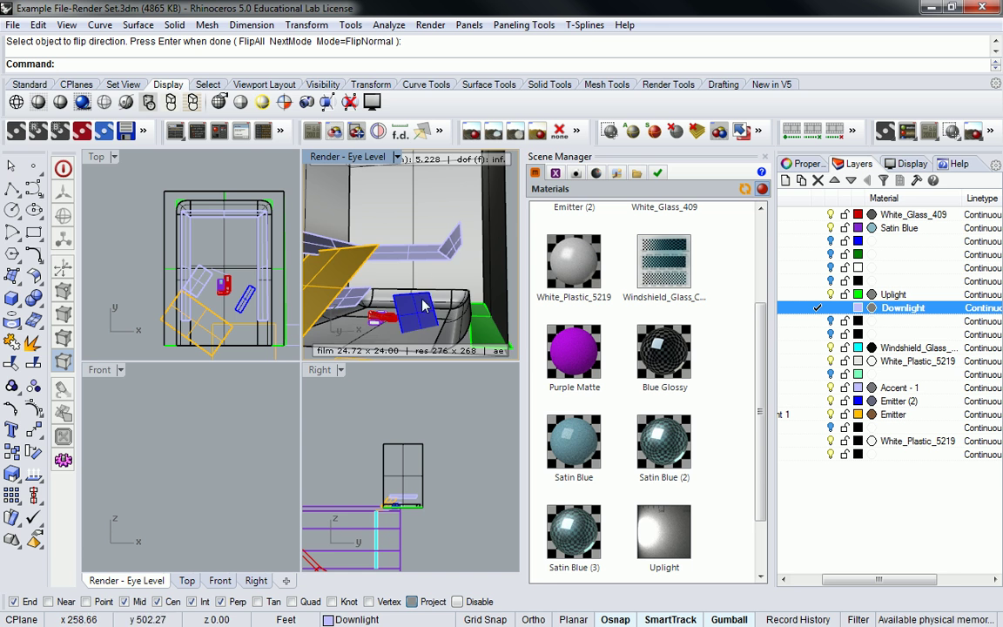
pyautogui.moveTo(424, 278); pyautogui.dragTo(428, 229, button='right')
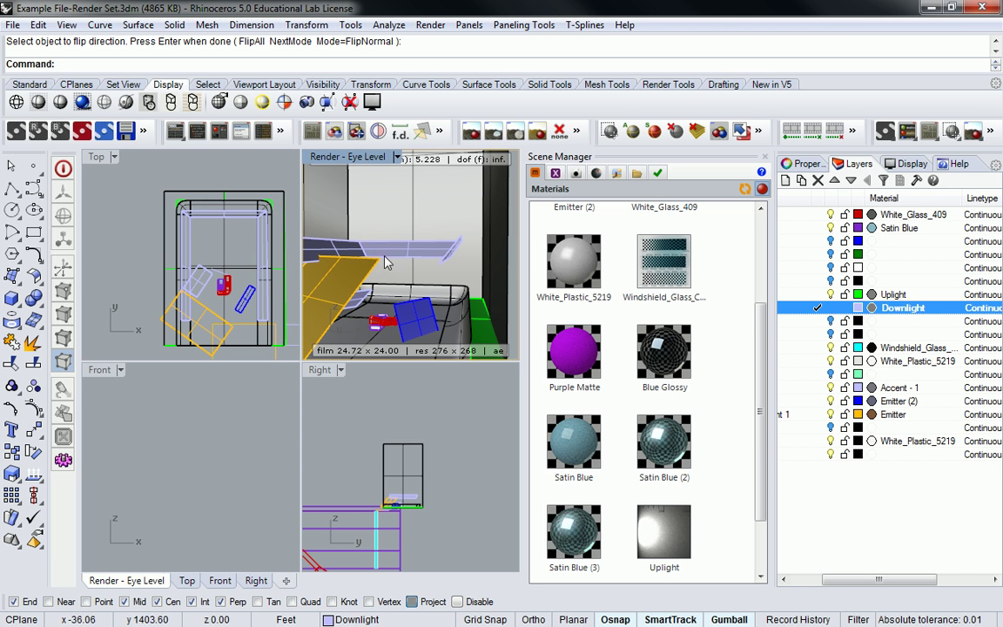
# Restore the Render - Eye Level view, maximize it, and render it with Maxwell.
pyautogui.click(397, 157)
pyautogui.moveTo(461, 384)
pyautogui.click(309, 607)
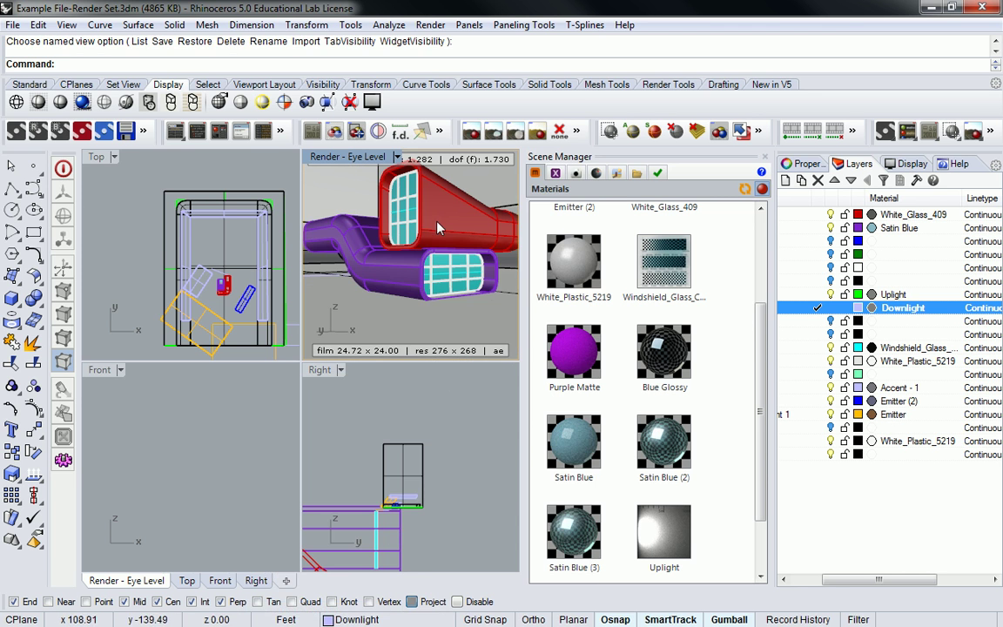
pyautogui.hotkey('ctrl', 'm')
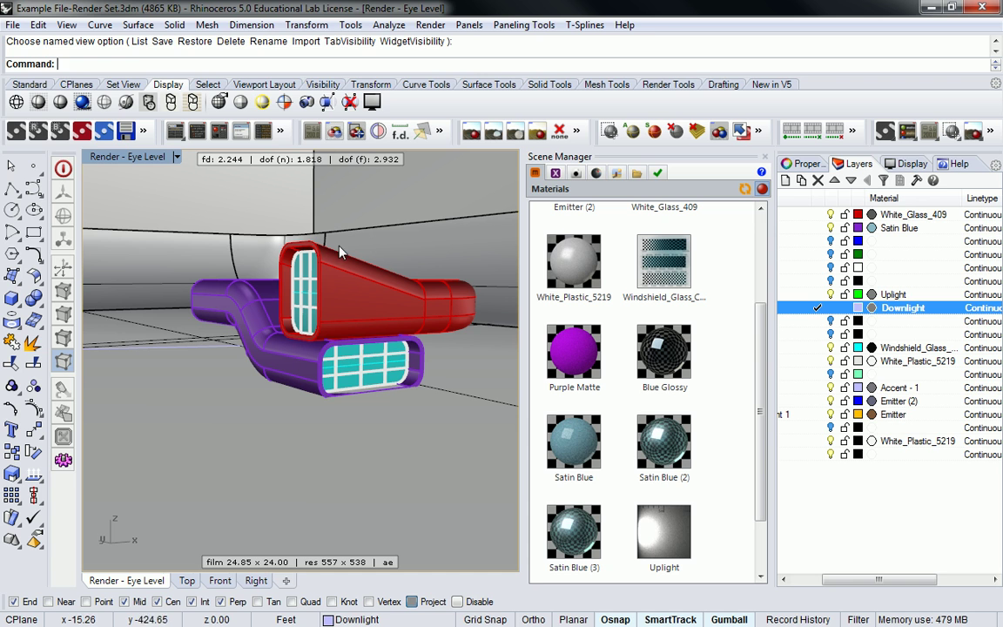
pyautogui.click(16, 130)
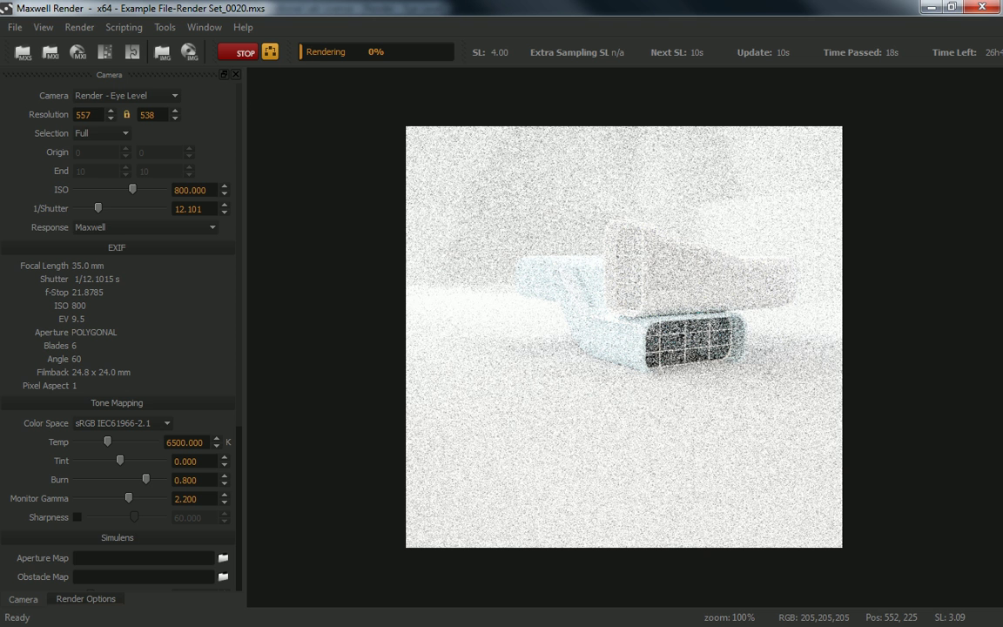
# Lower ISO to 228 and set 1/Shutter to 121 in the Camera panel.
pyautogui.moveTo(132, 189); pyautogui.dragTo(112, 208)
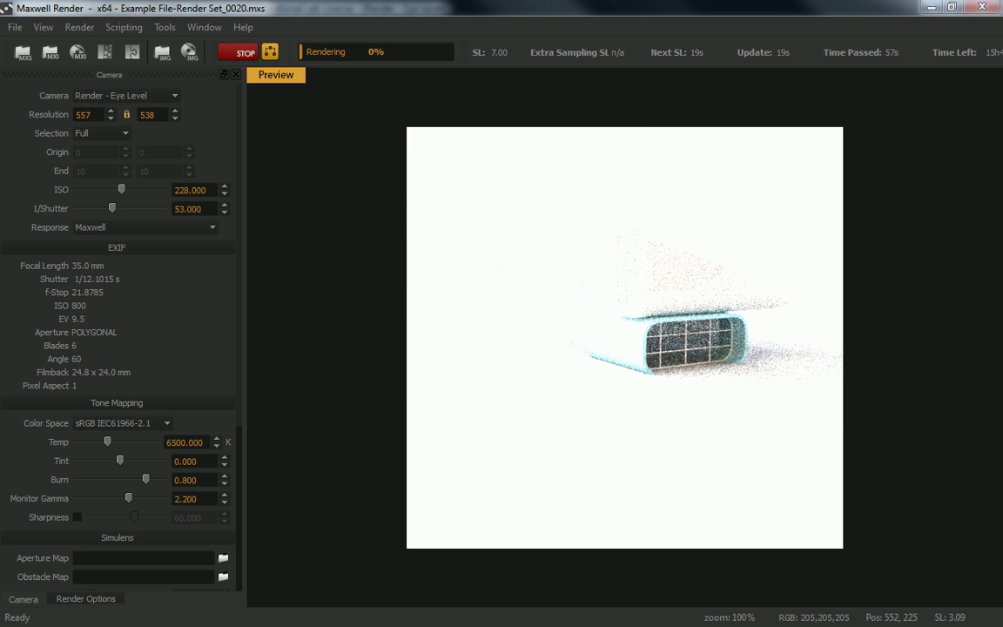
pyautogui.moveTo(112, 208); pyautogui.dragTo(118, 209)
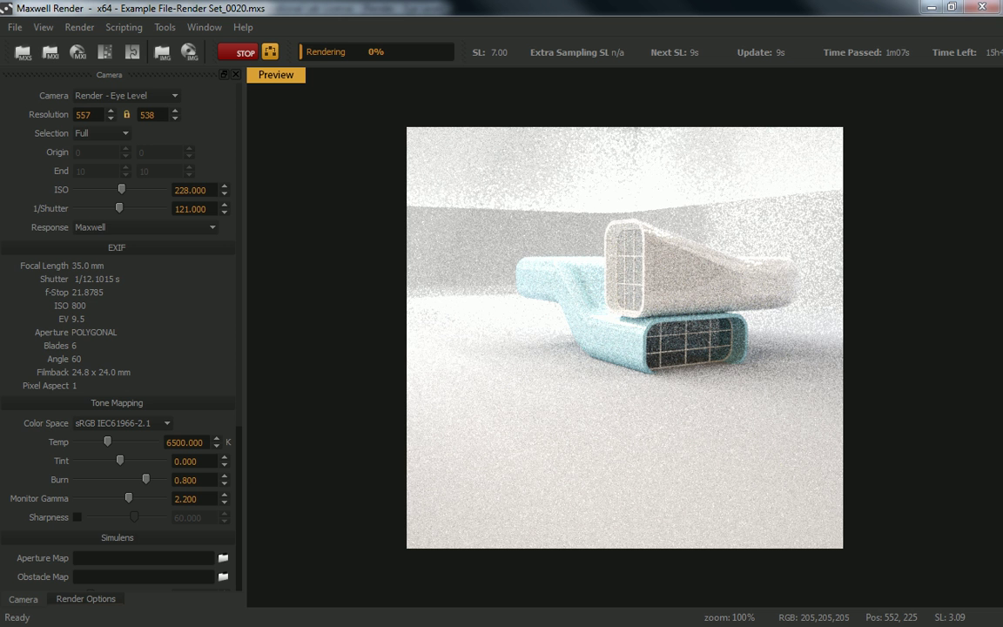
# Nudge the Camera panel exposure to ISO 239 and 1/Shutter 188.
pyautogui.moveTo(121, 189); pyautogui.dragTo(120, 188)
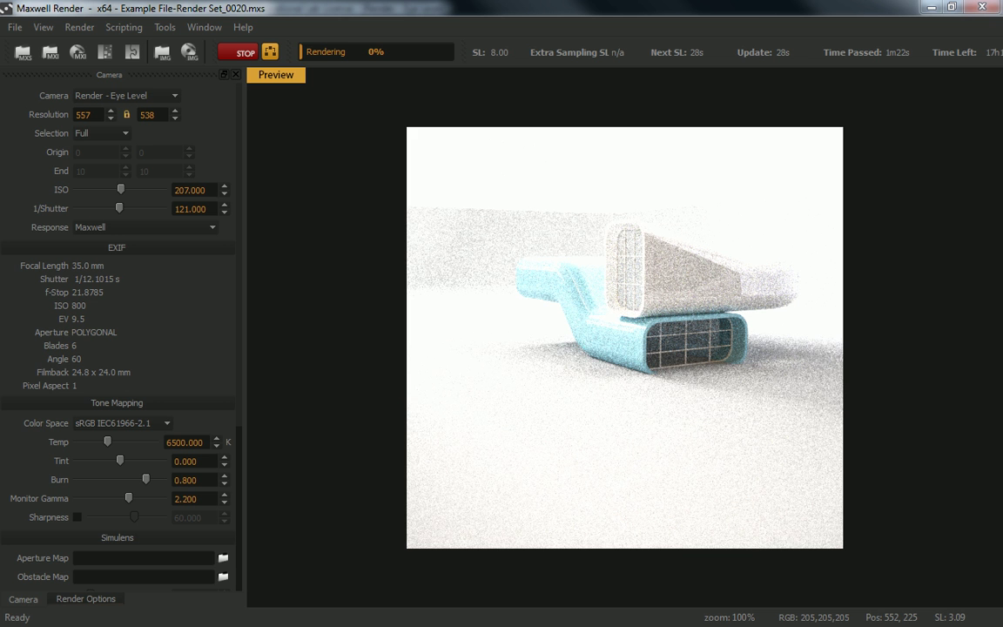
pyautogui.moveTo(119, 208); pyautogui.dragTo(122, 209)
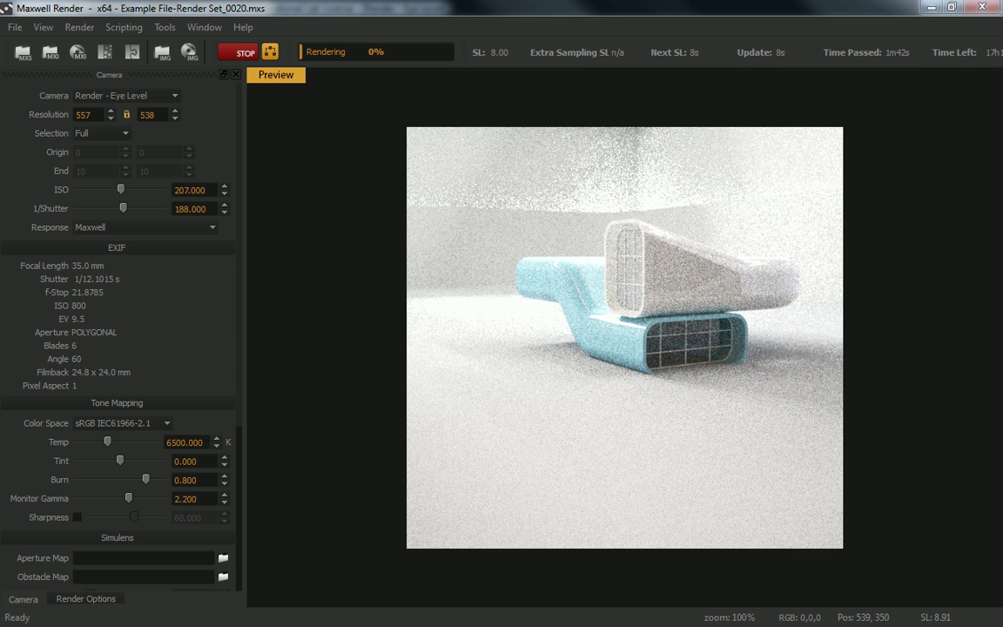
pyautogui.moveTo(120, 189); pyautogui.dragTo(121, 189)
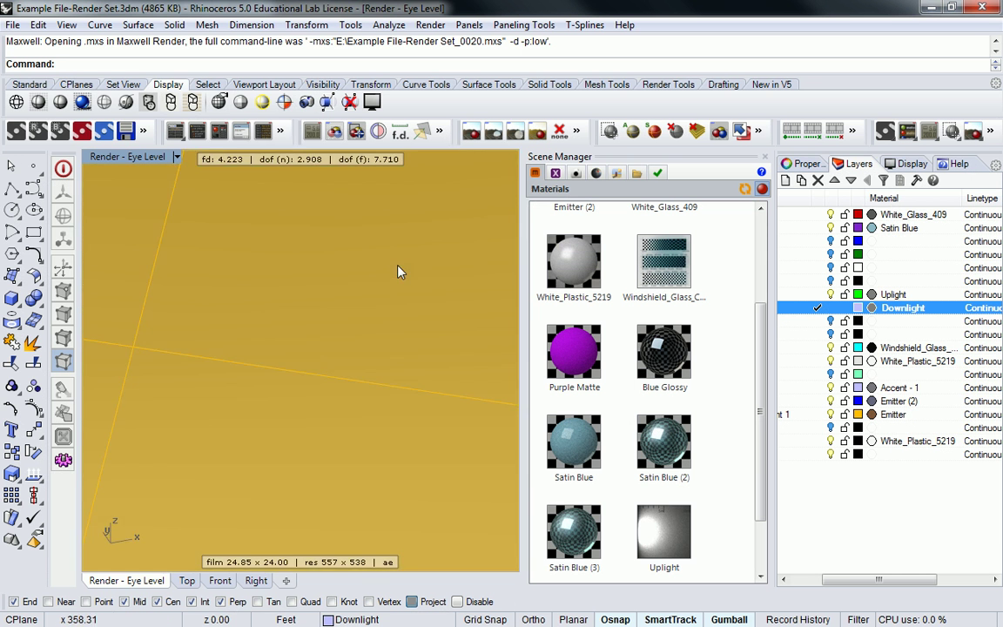
# Select the curved infinity room surface in the Render - Eye Level view.
pyautogui.scroll(10, 433, 259)
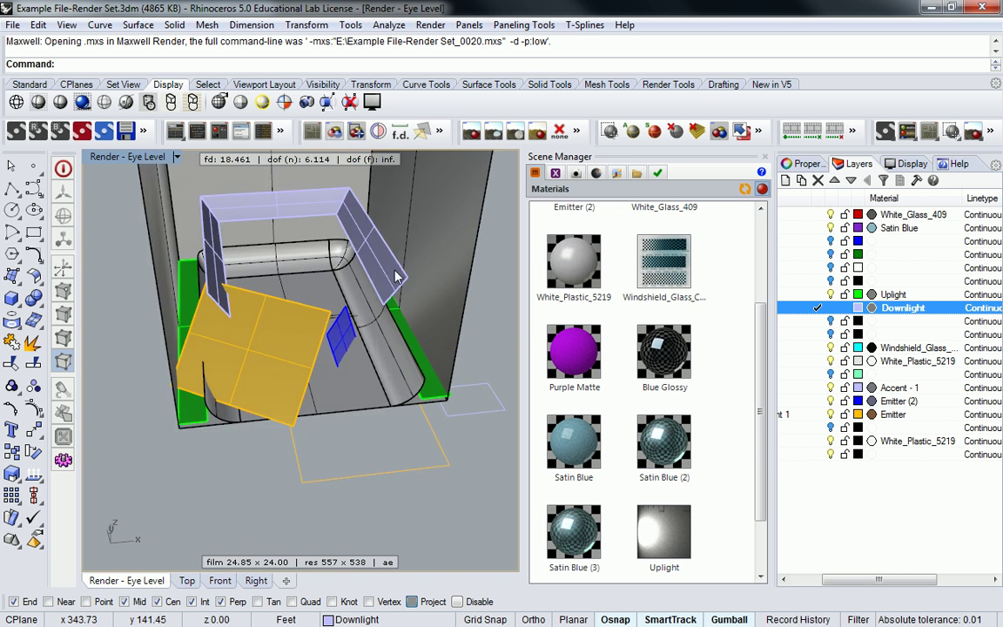
pyautogui.scroll(-3, 387, 314)
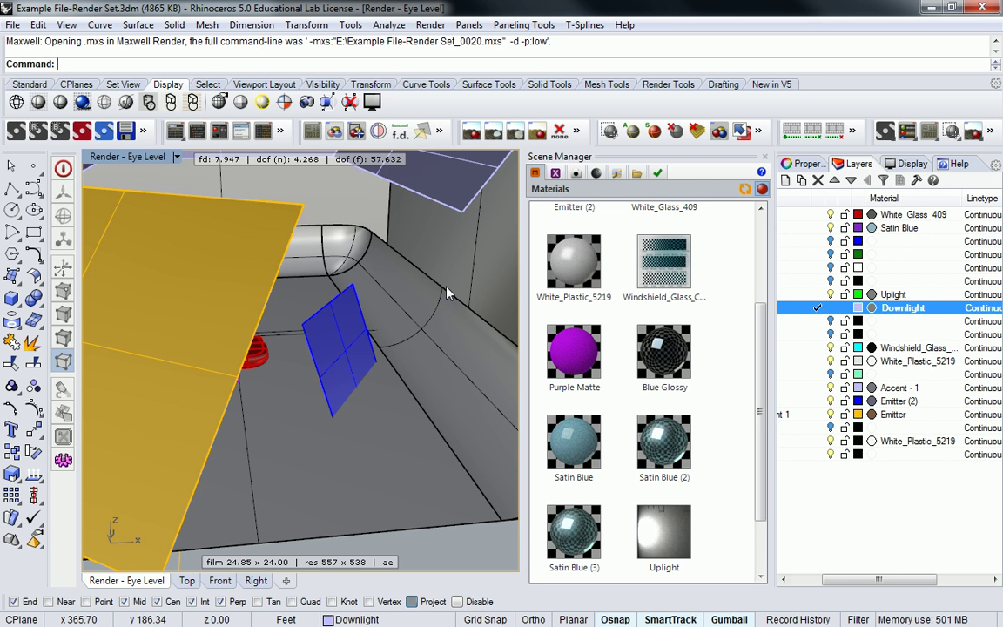
pyautogui.click(404, 262)
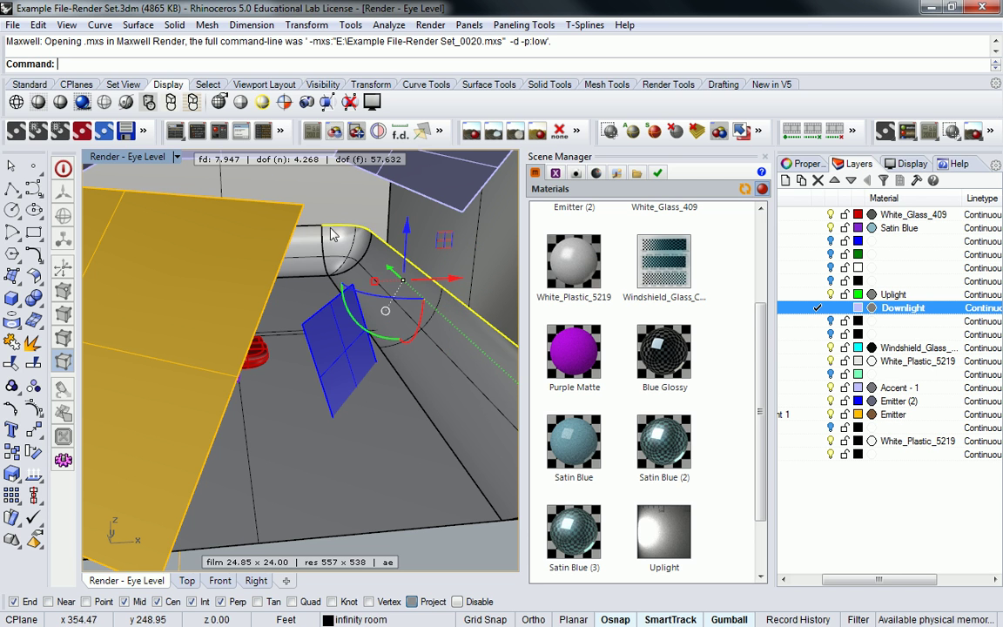
# Add the adjoining top-right wall surface to the selection.
pyautogui.scroll(-5, 324, 235)
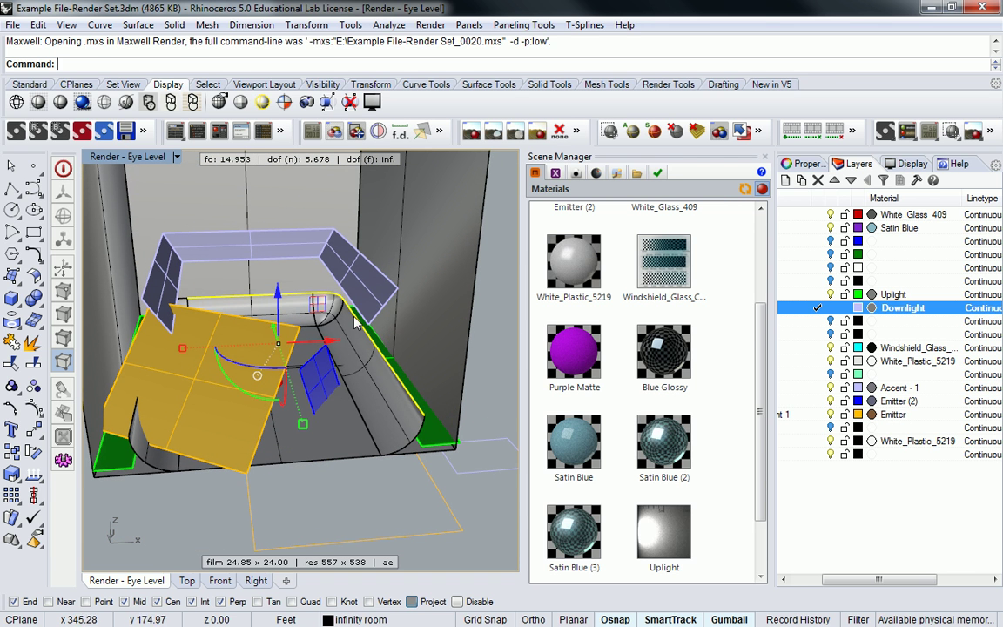
pyautogui.moveTo(278, 297); pyautogui.dragTo(250, 170)
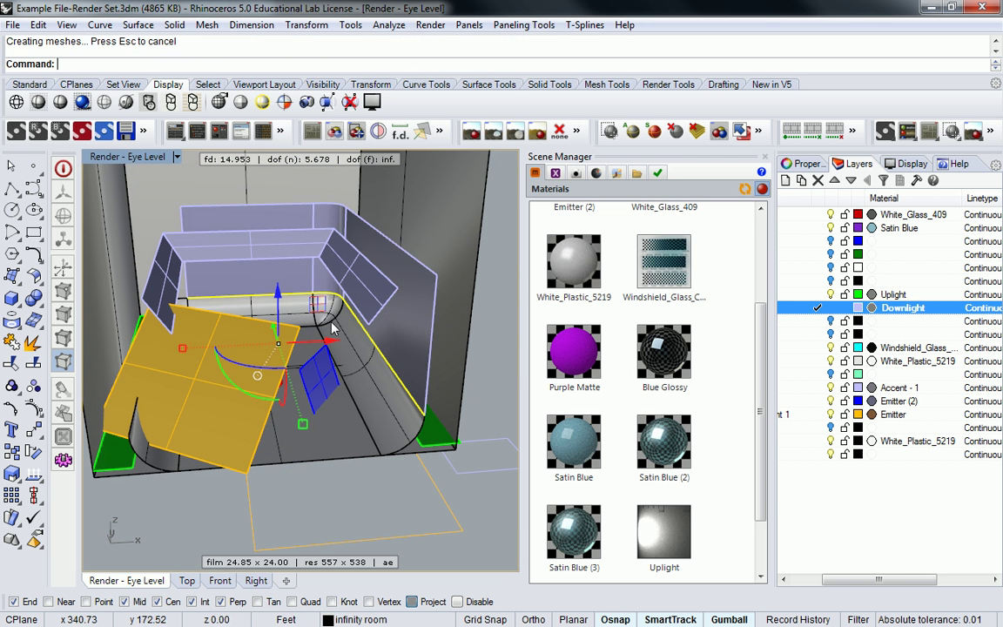
pyautogui.moveTo(342, 337); pyautogui.dragTo(403, 290, button='right')
pyautogui.scroll(5, 301, 399)
pyautogui.scroll(2, 290, 403)
pyautogui.click(414, 266)
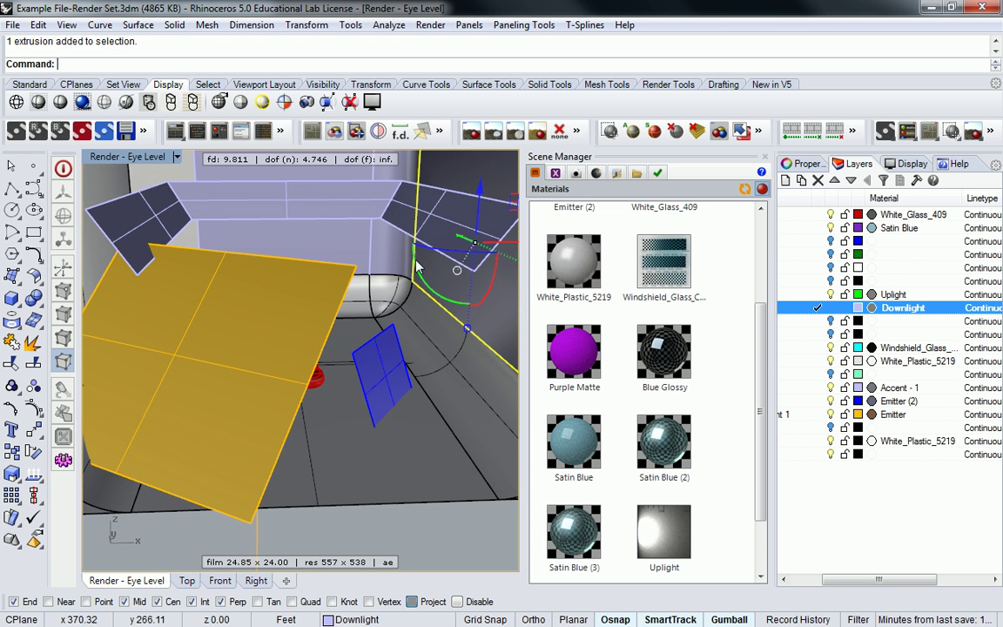
pyautogui.moveTo(309, 213); pyautogui.dragTo(614, 340, button='right')
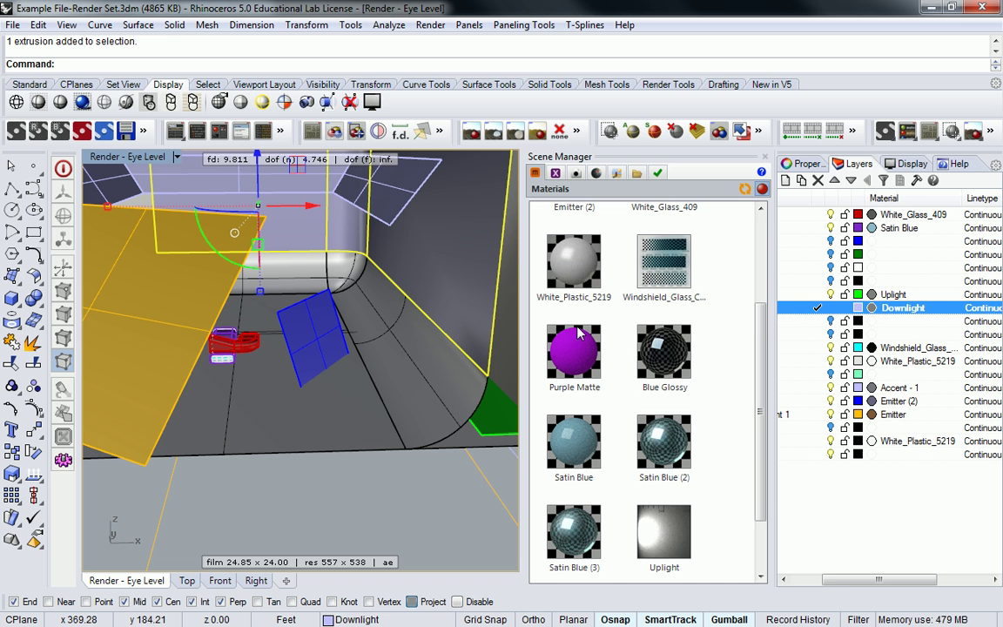
# Move the selected surfaces to the infinity room layer and assign that layer White_Plastic_5219.
pyautogui.moveTo(827, 579); pyautogui.dragTo(792, 581)
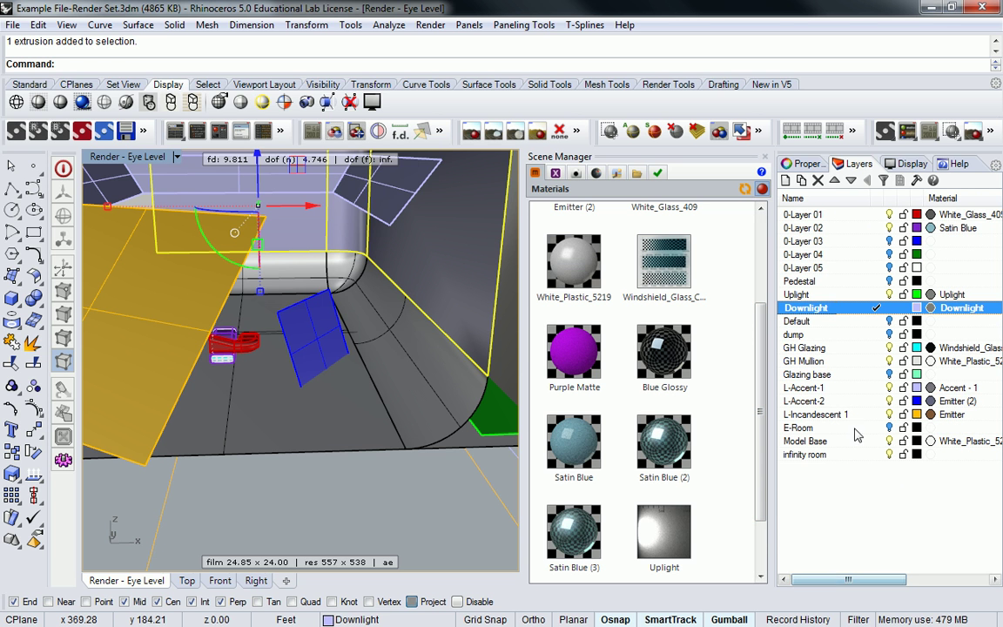
pyautogui.rightClick(858, 453)
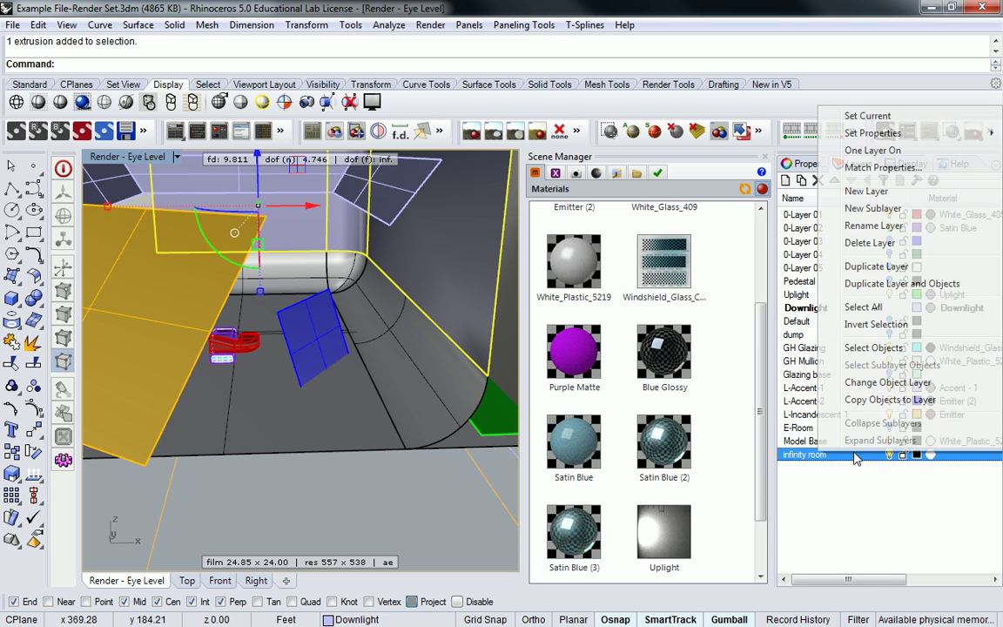
pyautogui.click(873, 388)
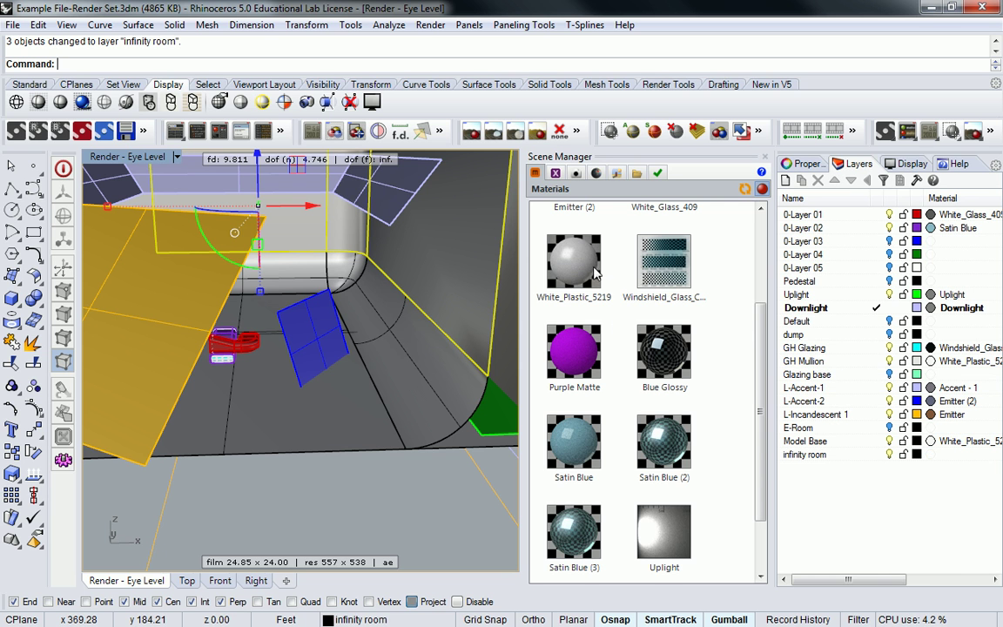
pyautogui.moveTo(557, 261); pyautogui.dragTo(849, 454)
# Clear the selection and zoom in close to the red and purple duct.
pyautogui.moveTo(324, 297); pyautogui.dragTo(339, 409, button='right')
pyautogui.press('Escape')
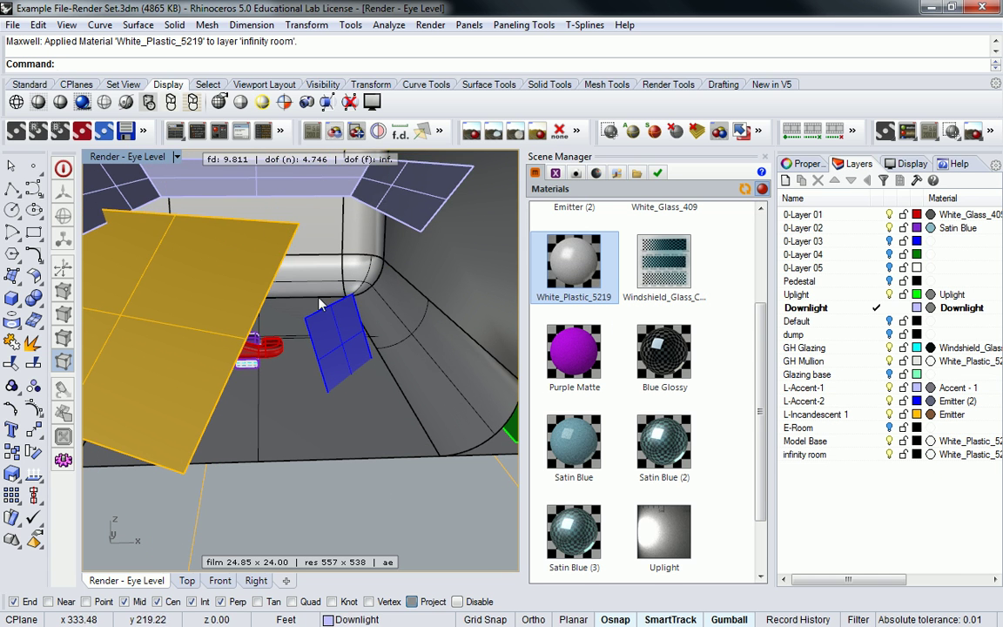
pyautogui.scroll(10, 290, 294)
pyautogui.moveTo(201, 317); pyautogui.dragTo(354, 280, button='right')
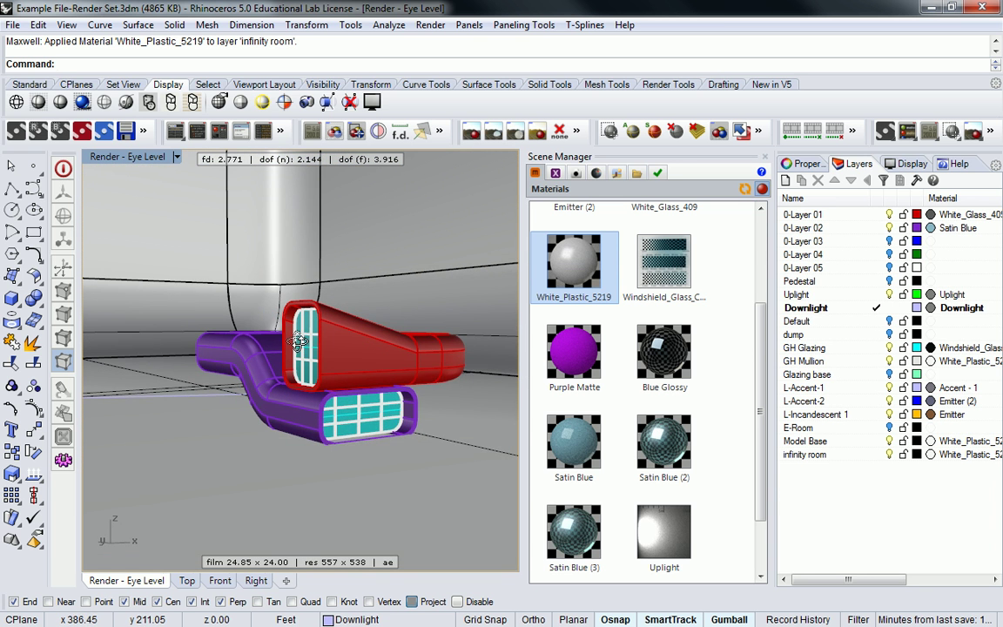
pyautogui.scroll(4, 292, 318)
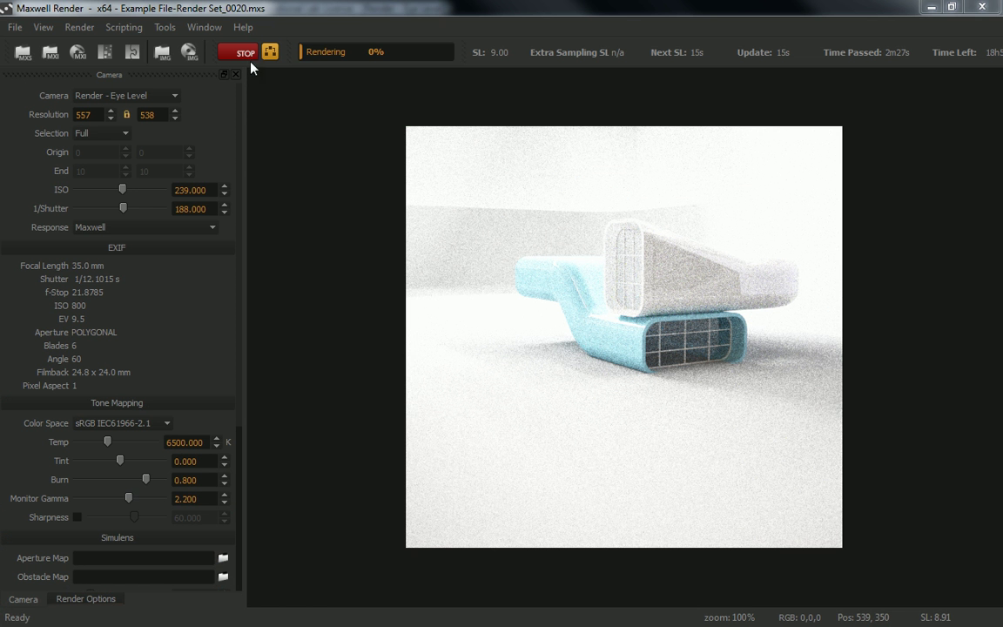
# Stop the running Maxwell render and re-send the updated scene to Maxwell.
pyautogui.click(228, 52)
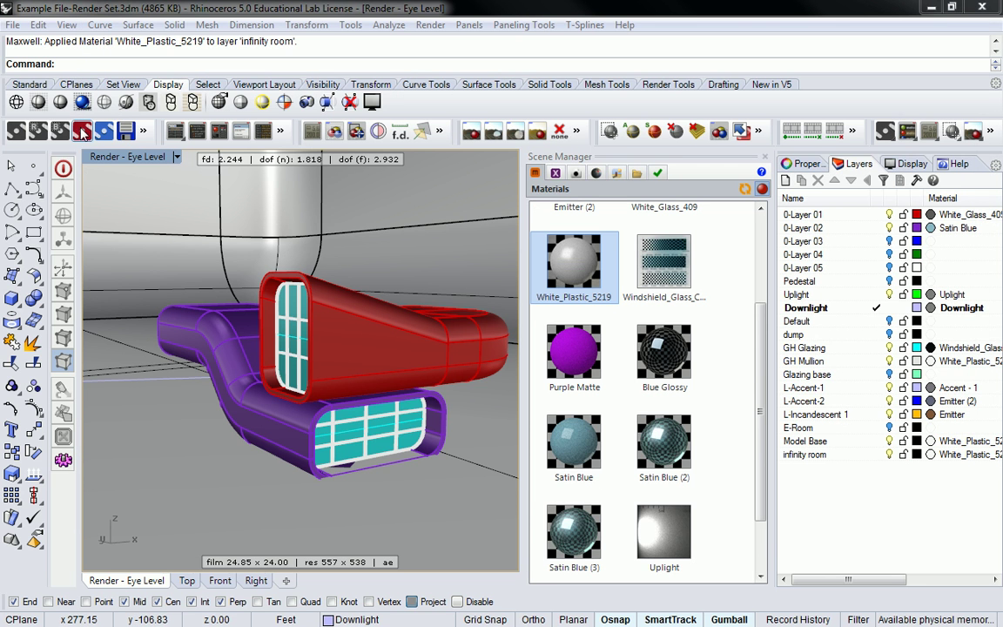
pyautogui.click(15, 130)
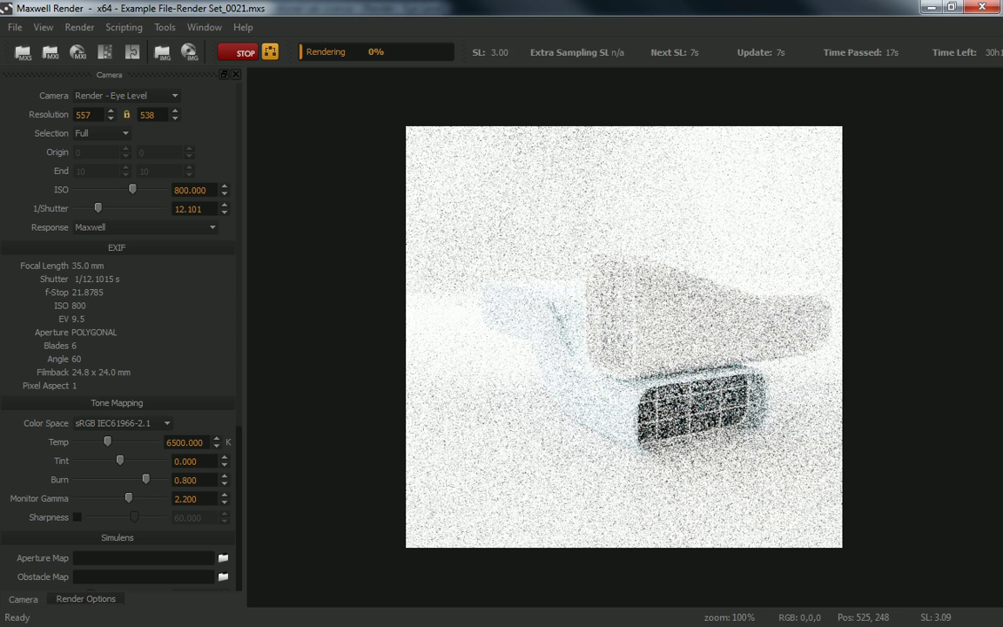
# Set the Camera panel exposure to ISO 365 and 1/Shutter 105.
pyautogui.moveTo(98, 208); pyautogui.dragTo(125, 189)
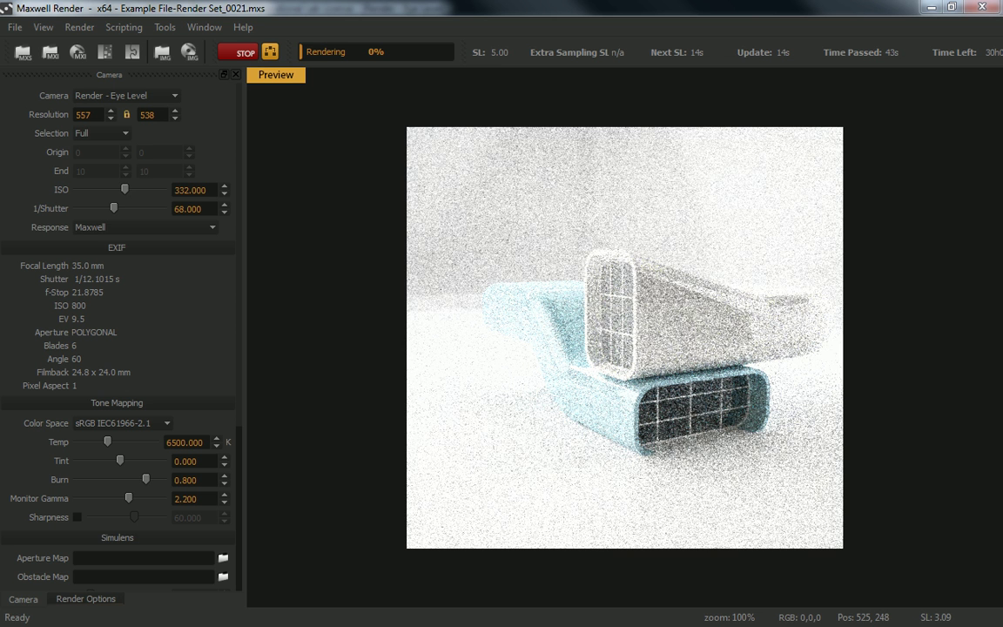
pyautogui.moveTo(113, 208); pyautogui.dragTo(125, 189)
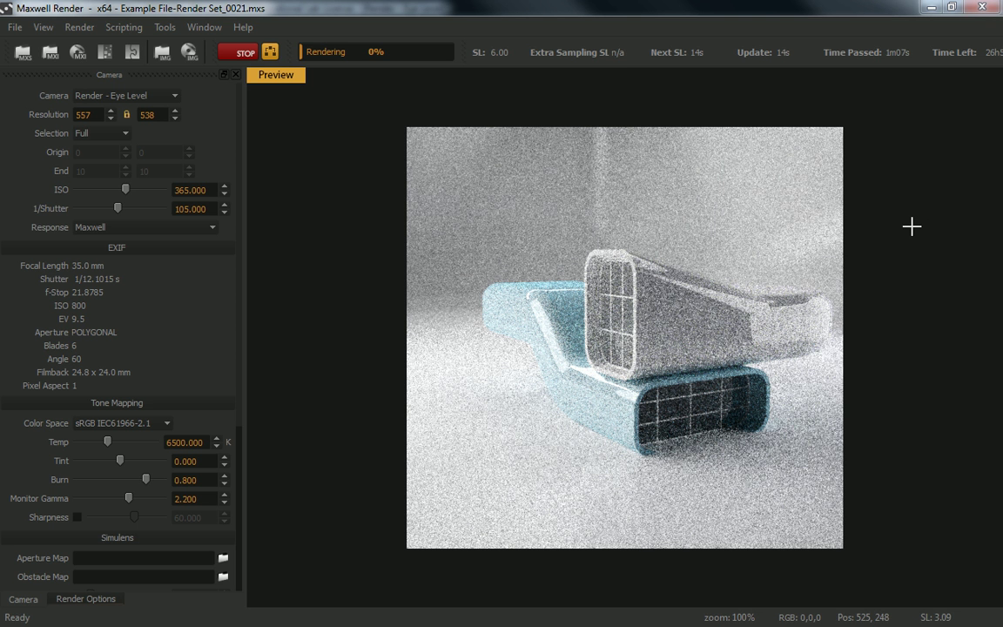
# Raise 1/Shutter from 105 to 162.
pyautogui.moveTo(118, 208); pyautogui.dragTo(121, 208)
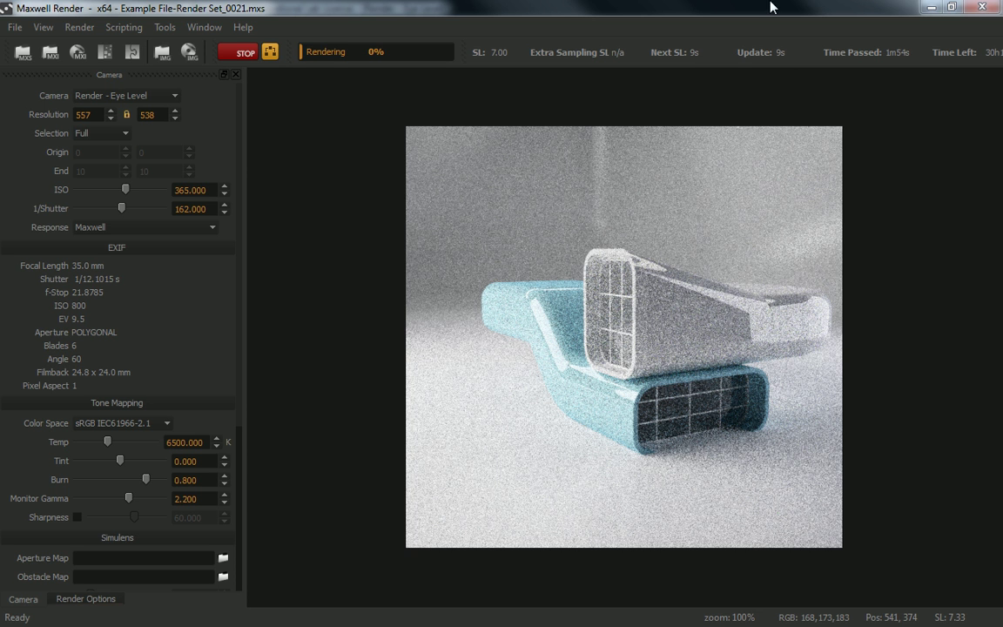
pyautogui.hotkey('alt', 'Tab')
pyautogui.moveTo(249, 218); pyautogui.dragTo(247, 236, button='right')
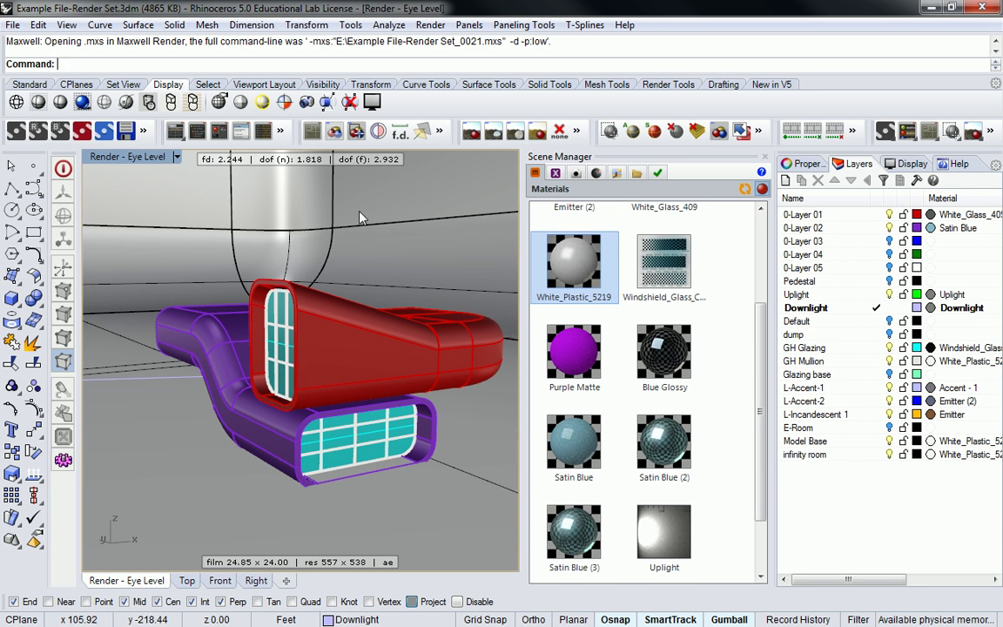